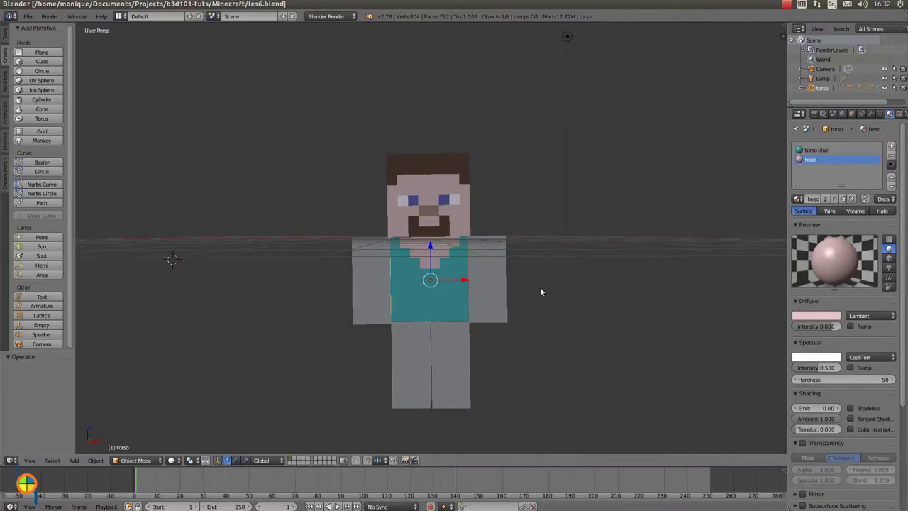
Select the rightarm object and assign it the existing skin-toned 'head' material
right_click(486, 287)
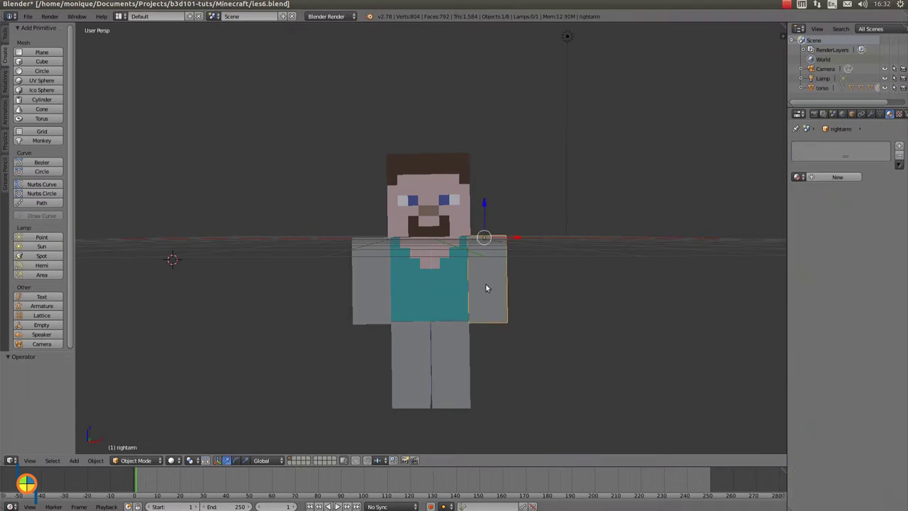
left_click(800, 177)
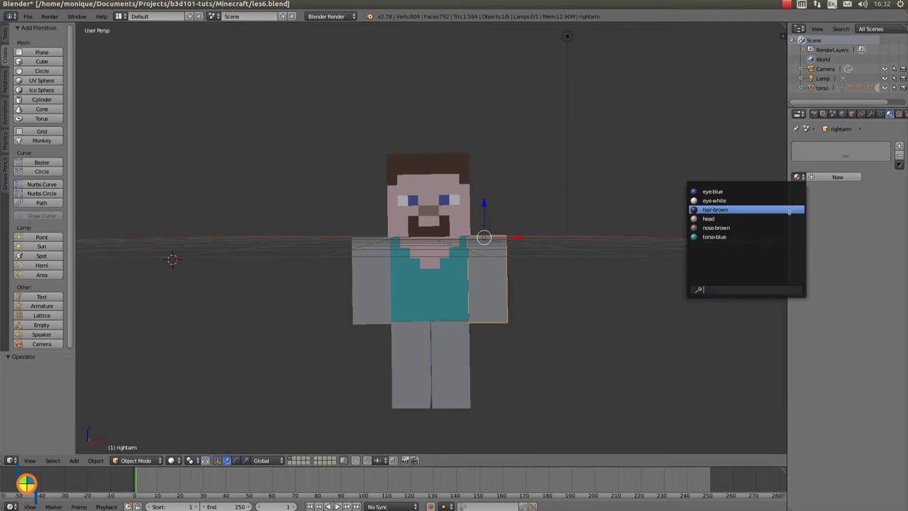
left_click(786, 219)
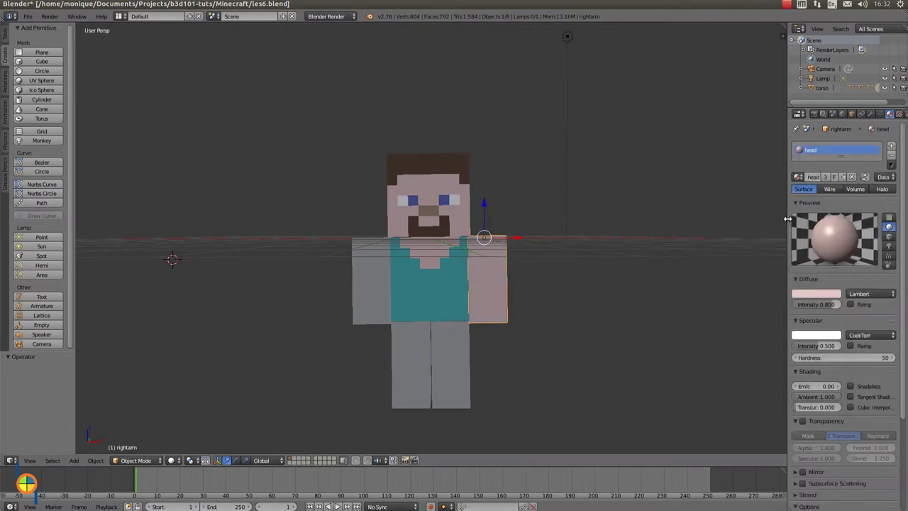
middle_click_drag(583, 275, 576, 283)
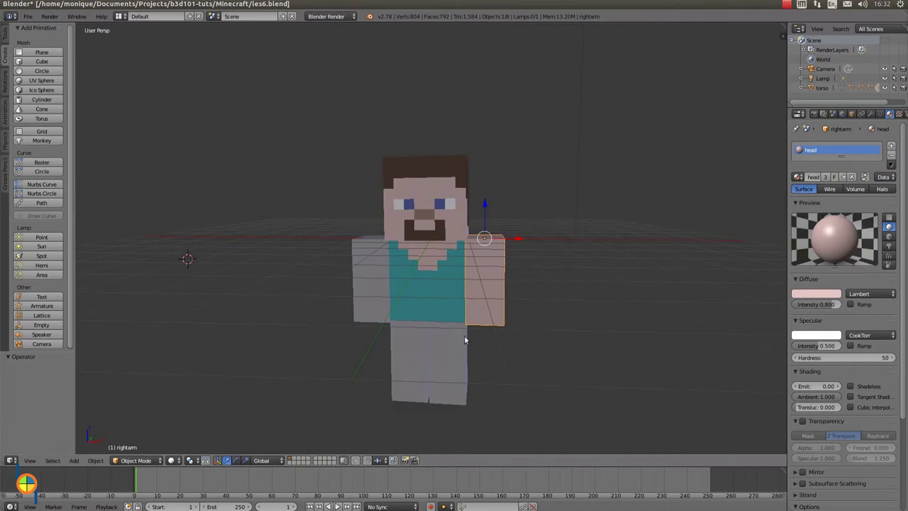
Enter Edit Mode on rightarm and subdivide its mesh with 7 cuts
left_click(141, 461)
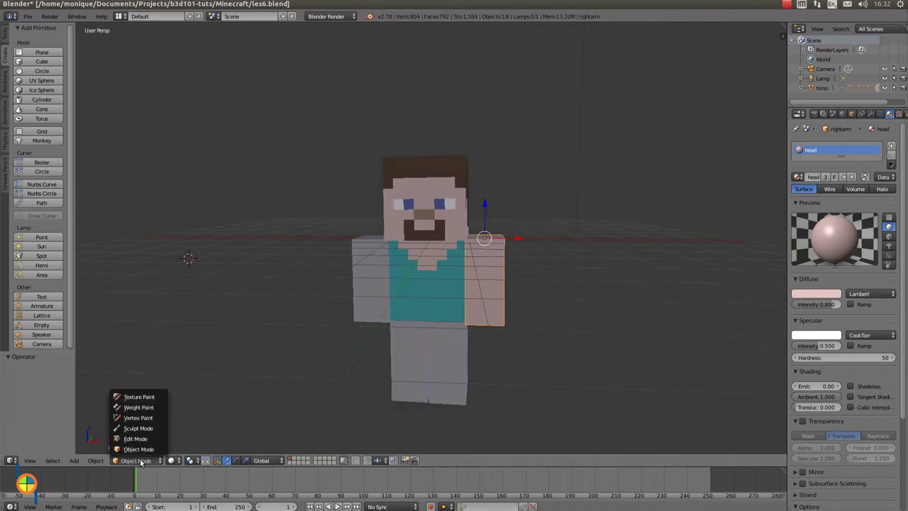
left_click(142, 439)
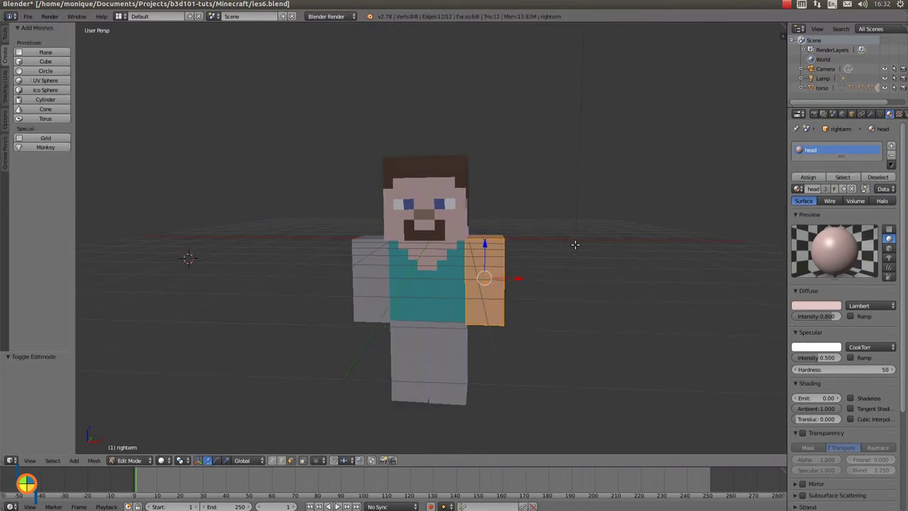
key("w")
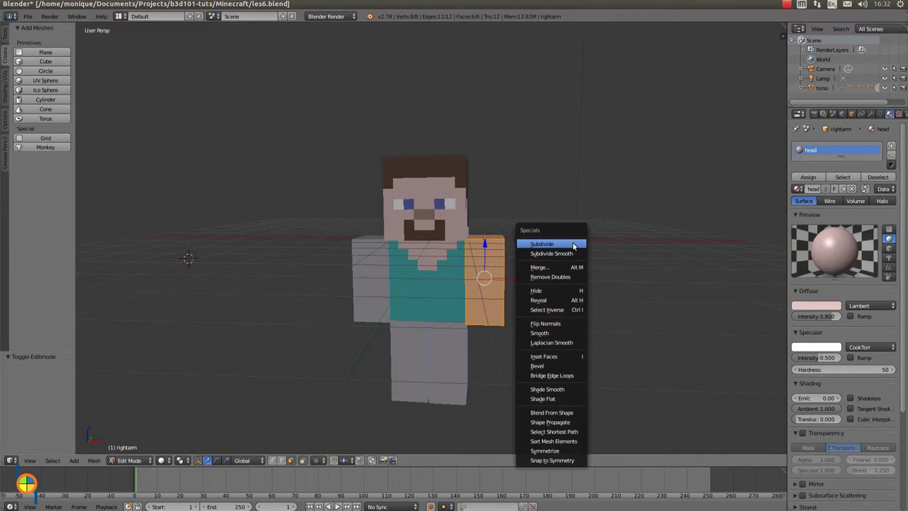
left_click(573, 245)
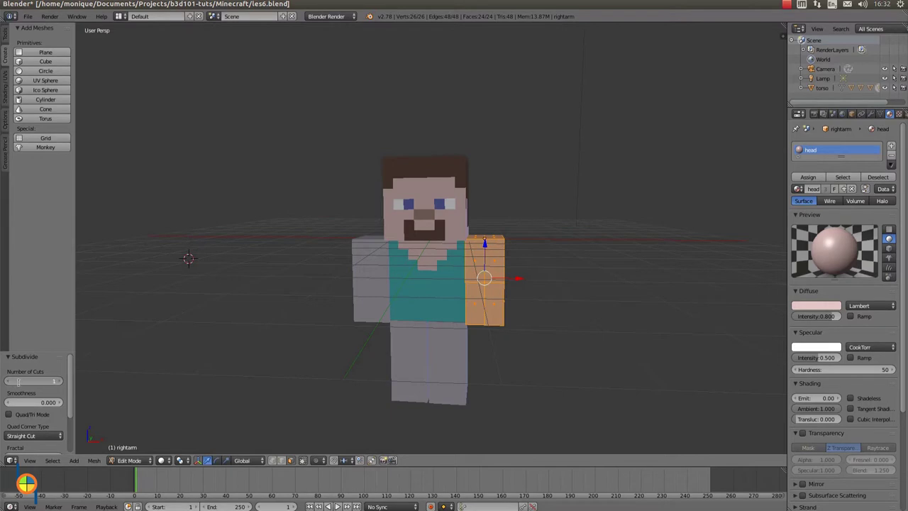
type("7")
key("Return")
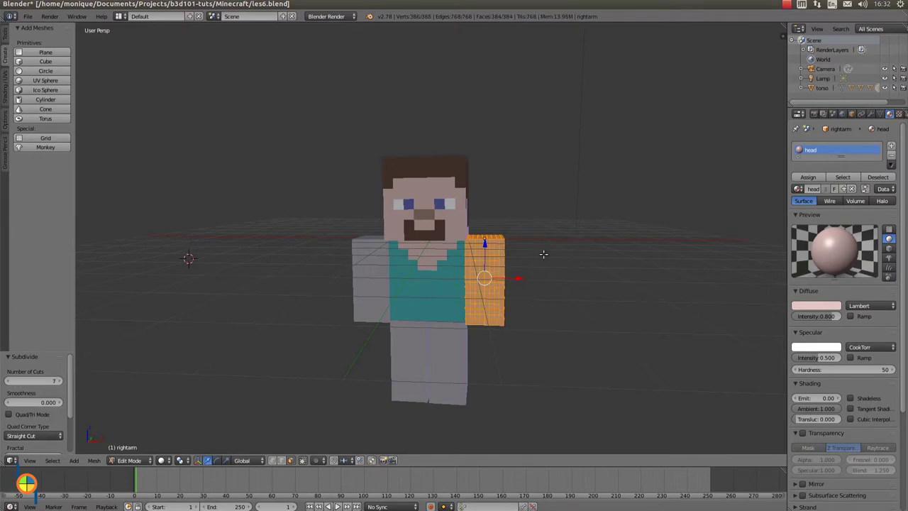
Deselect all, then box-select the faces across the top of the right arm
key("a")
mouse_move(537, 266)
middle_mouse_down()
mouse_move(582, 274)
mouse_move(561, 277)
mouse_move(537, 300)
mouse_move(540, 274)
middle_mouse_up()
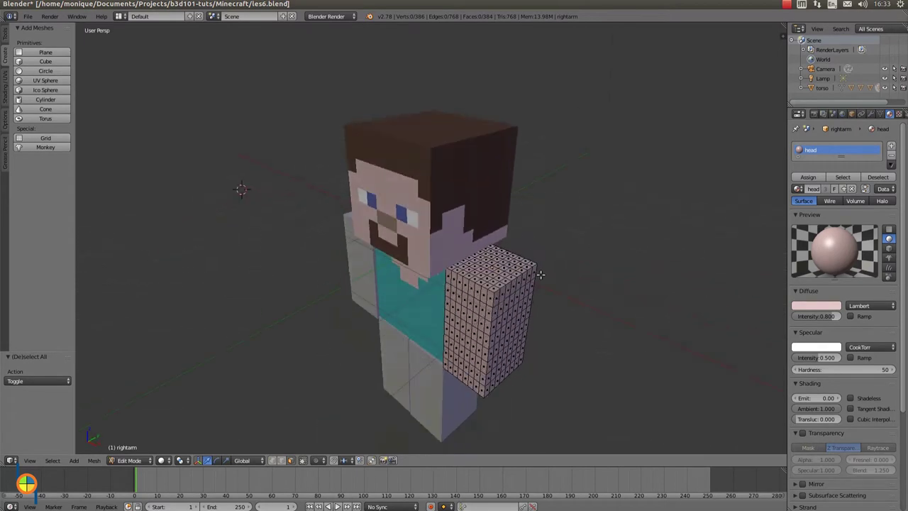
key("b")
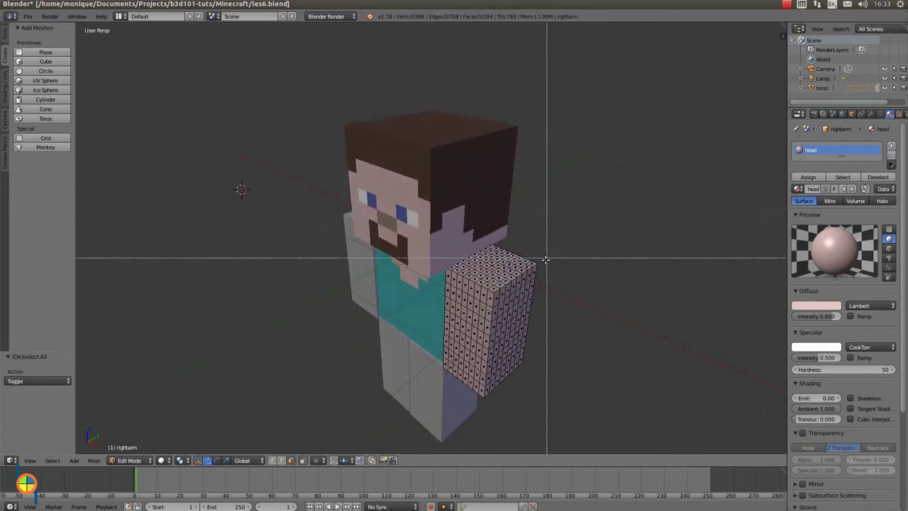
left_click_drag(543, 286, 470, 255)
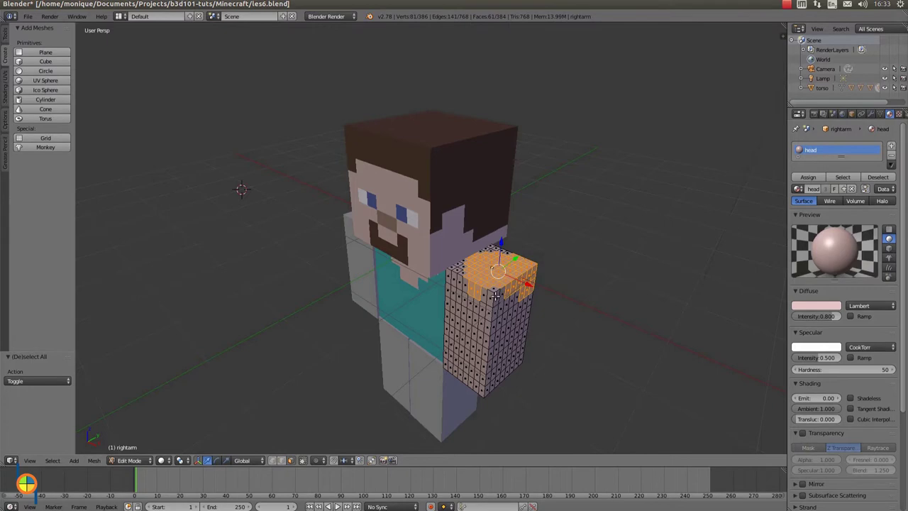
key("b")
left_click_drag(522, 299, 449, 271)
left_click_drag(449, 271, 481, 311)
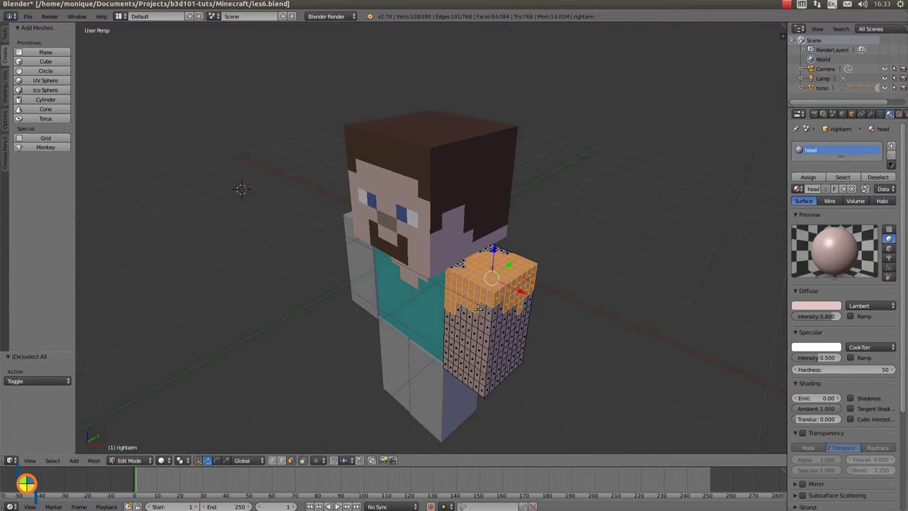
Add further top and upper-side faces to the sleeve selection, dropping one stray face
right_click(495, 248, "shift")
right_click(495, 249, "shift")
right_click(493, 249, "shift")
right_click(464, 261, "shift")
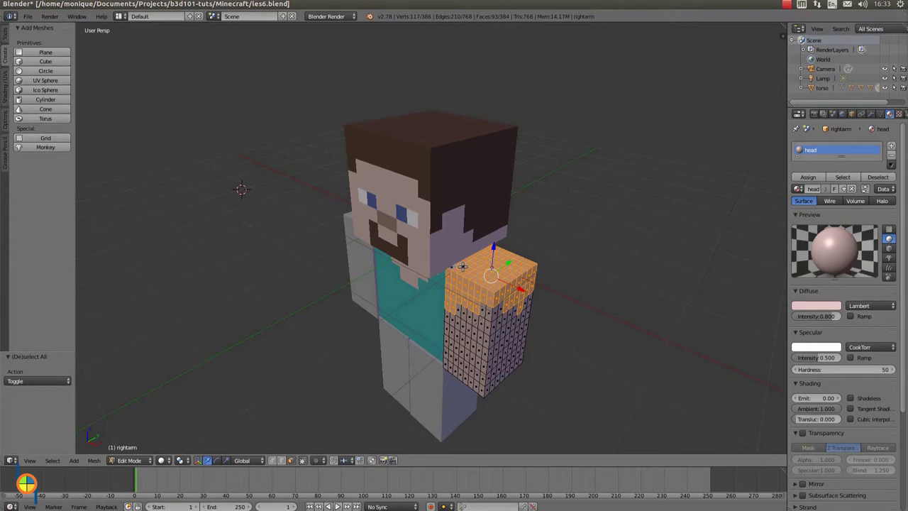
right_click(485, 305, "shift")
right_click(495, 312, "shift")
right_click(520, 307, "shift")
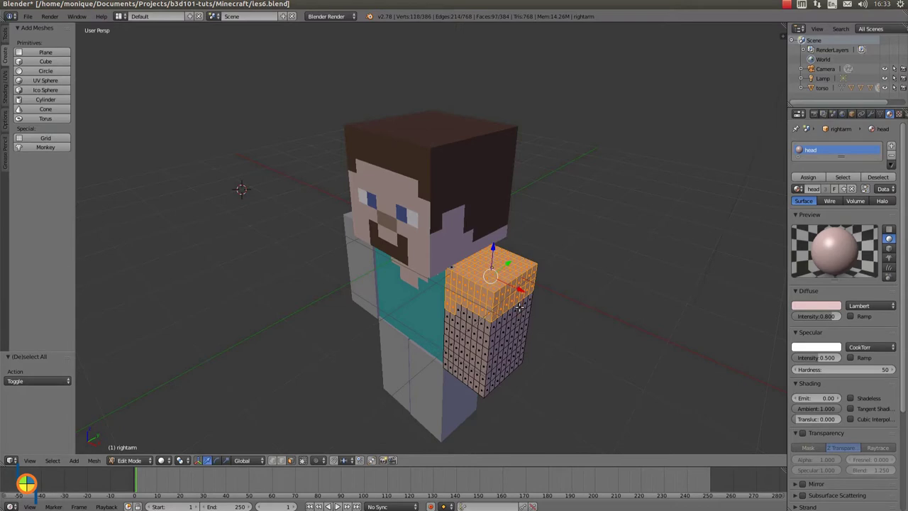
right_click(450, 305, "shift")
Box-select the upper band of faces on the arm's inner side
middle_click_drag(554, 314, 512, 314)
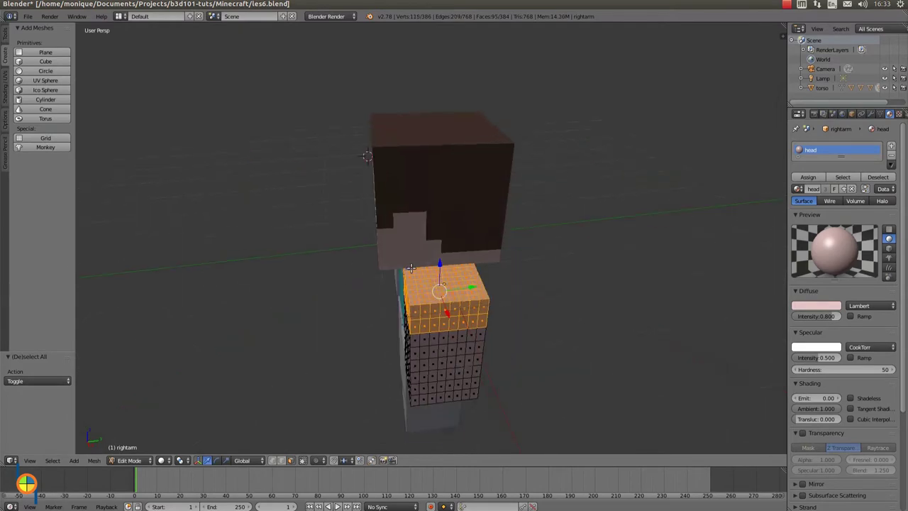
middle_click_drag(518, 321, 446, 305)
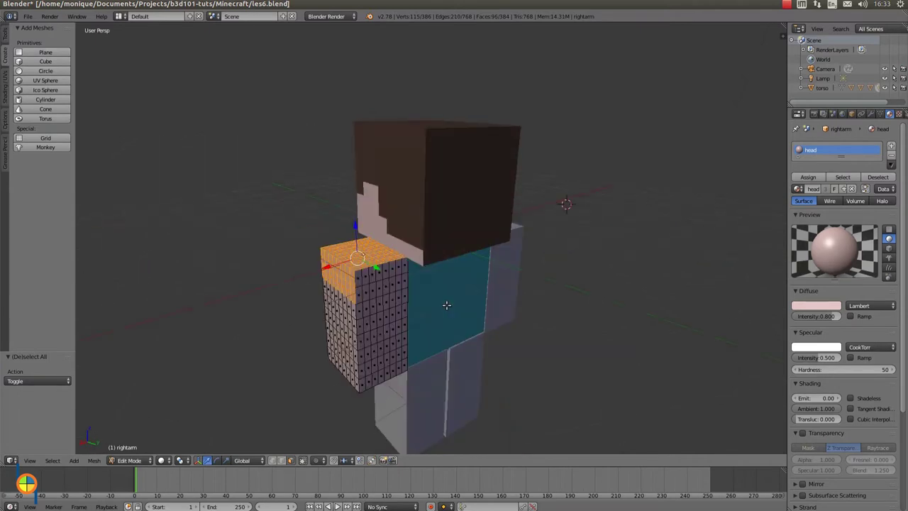
key("b")
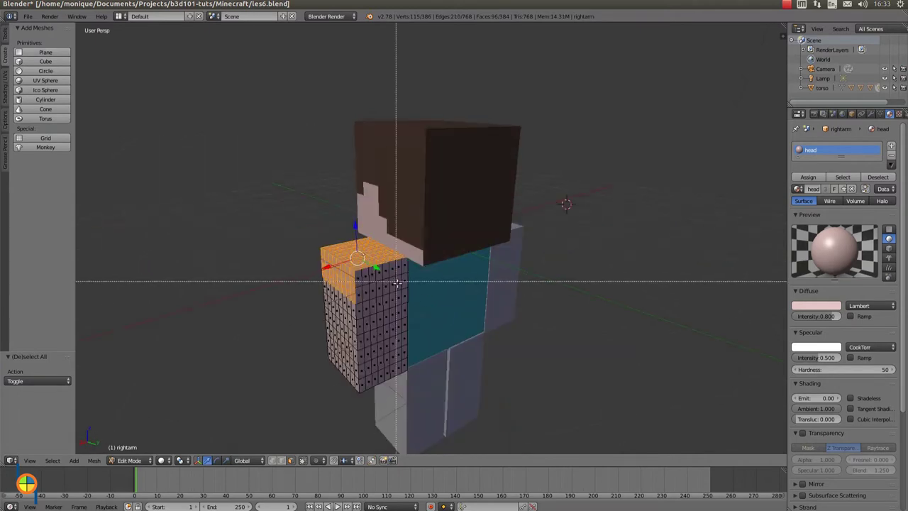
left_click_drag(407, 286, 355, 273)
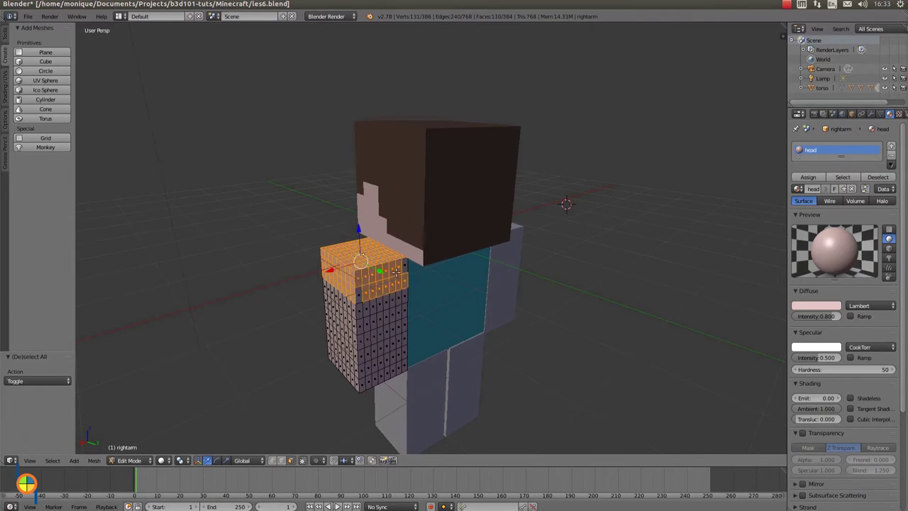
right_click(359, 293, "shift")
middle_click_drag(361, 293, 522, 286)
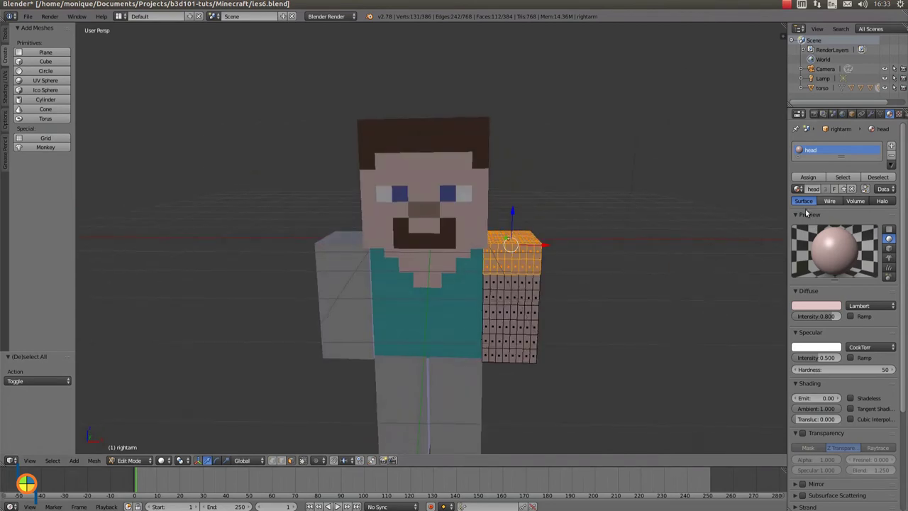
Add a second material slot with torso-blue and assign it to the selected sleeve faces
left_click(892, 147)
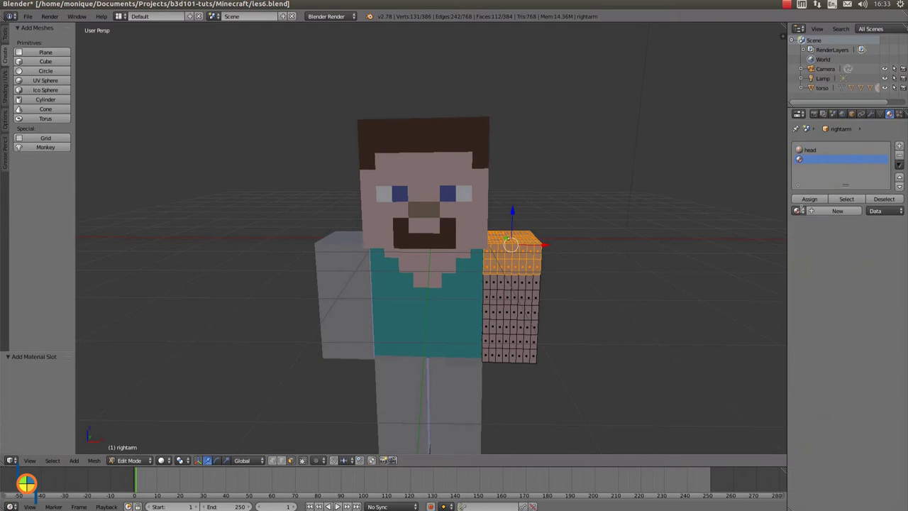
left_click(799, 211)
left_click(772, 259)
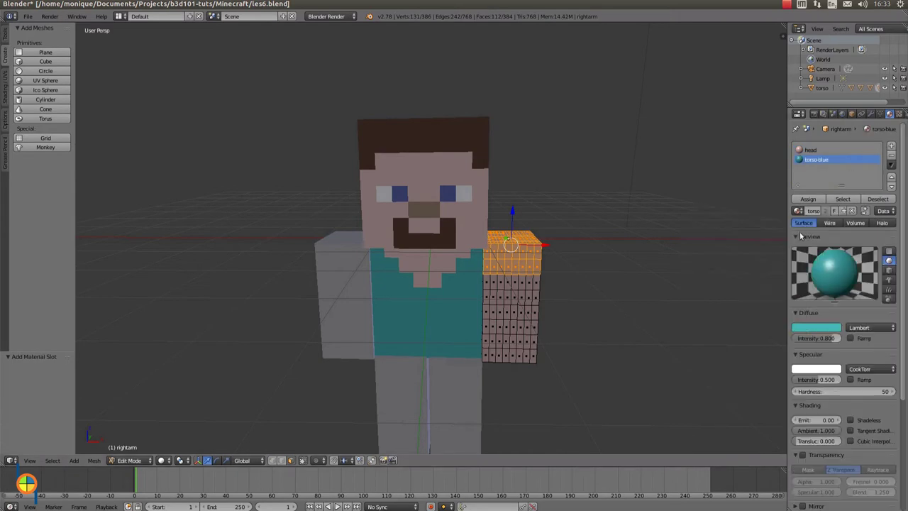
left_click(807, 200)
mouse_move(679, 320)
middle_mouse_down()
mouse_move(659, 320)
mouse_move(689, 324)
mouse_move(683, 315)
middle_mouse_up()
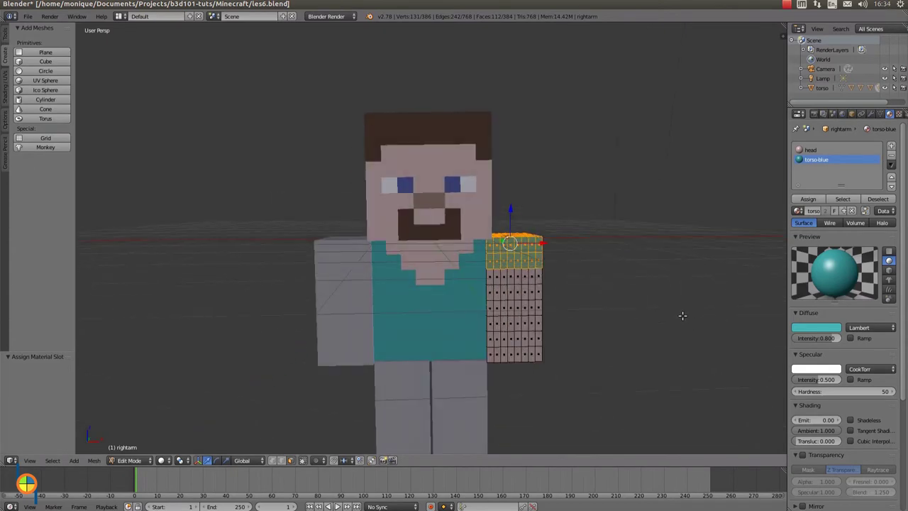
Switch the right arm back to Object Mode
left_click(141, 464)
left_click(145, 497)
mouse_move(607, 359)
middle_mouse_down()
mouse_move(586, 361)
mouse_move(603, 357)
middle_mouse_up()
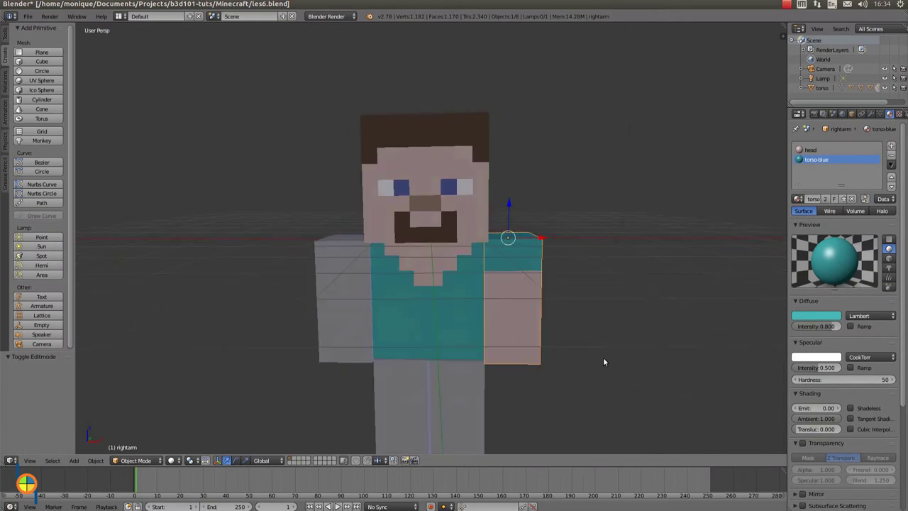
Select the leftarm object and assign it the pink 'head' material
right_click(336, 314)
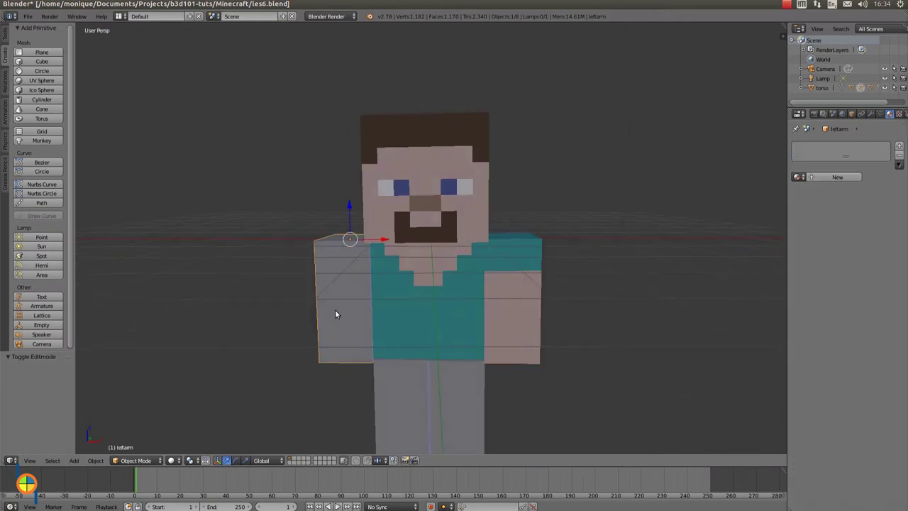
left_click(798, 176)
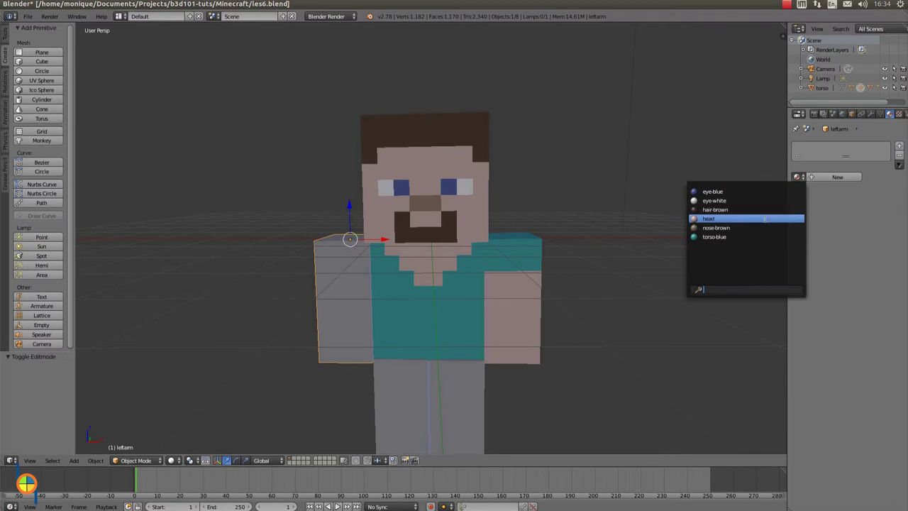
left_click(765, 219)
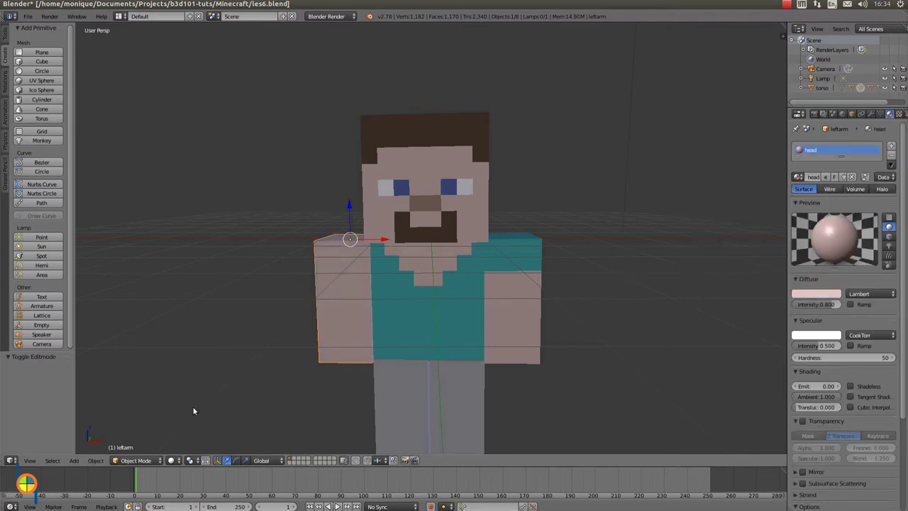
left_click(137, 461)
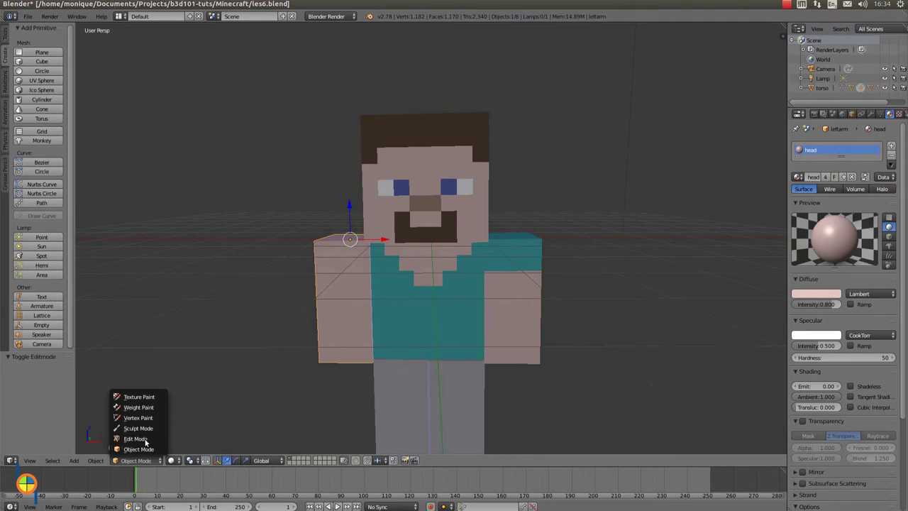
Put leftarm into Edit Mode and subdivide its mesh with 7 cuts
left_click(136, 439)
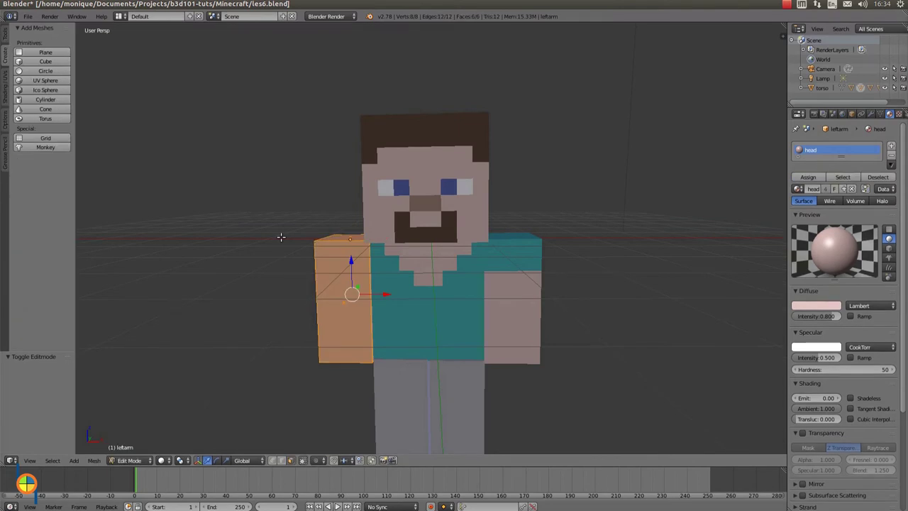
key("w")
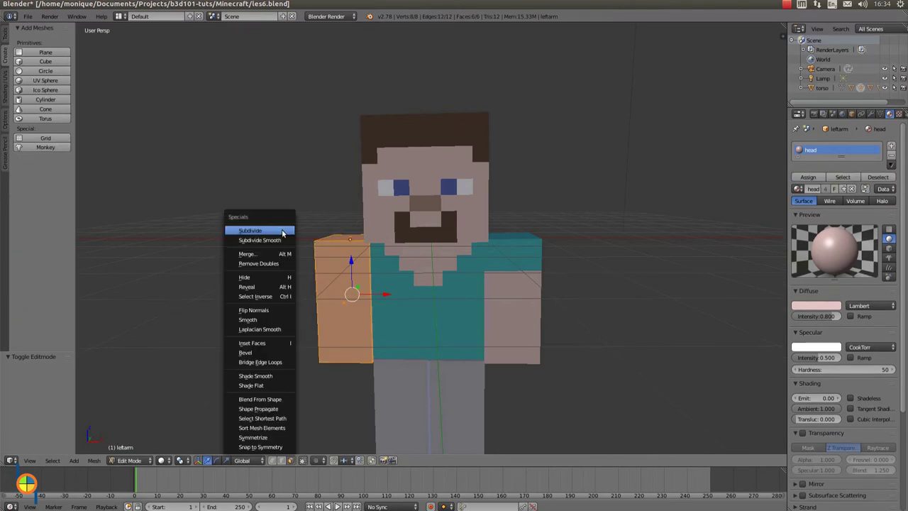
left_click(283, 232)
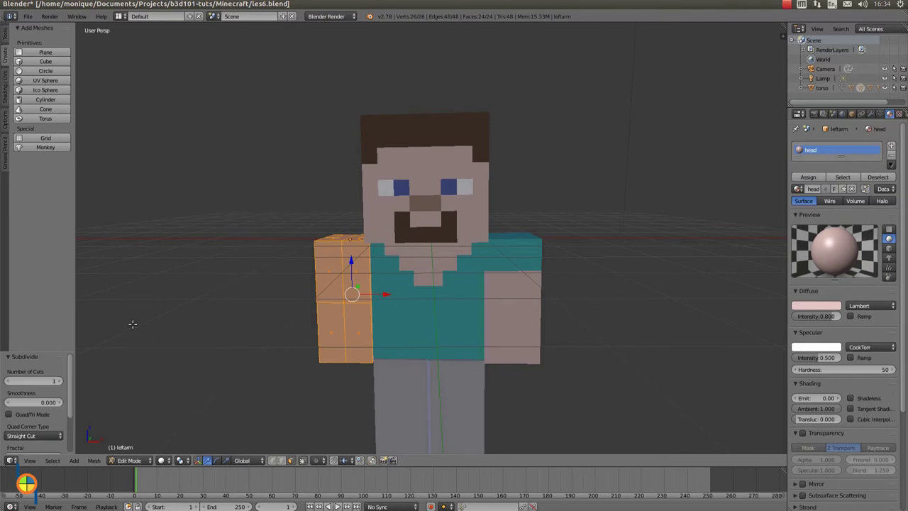
left_click(46, 381)
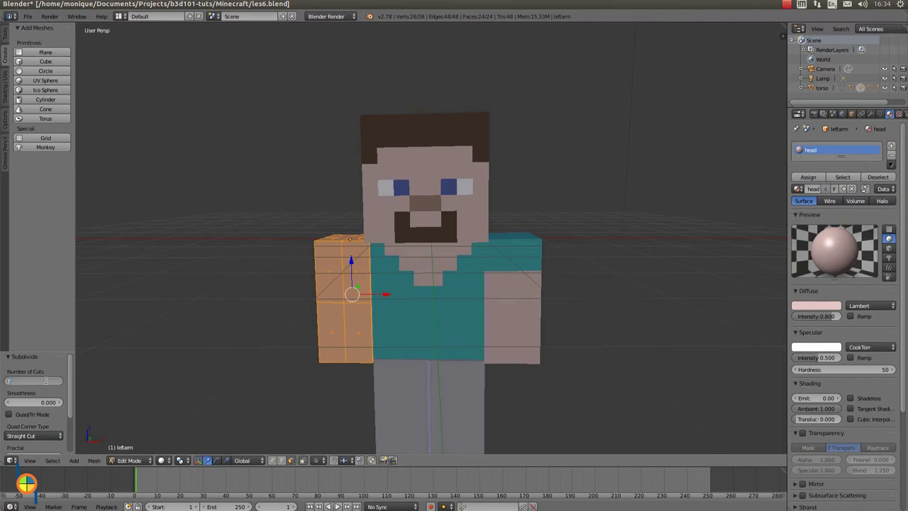
key("Return")
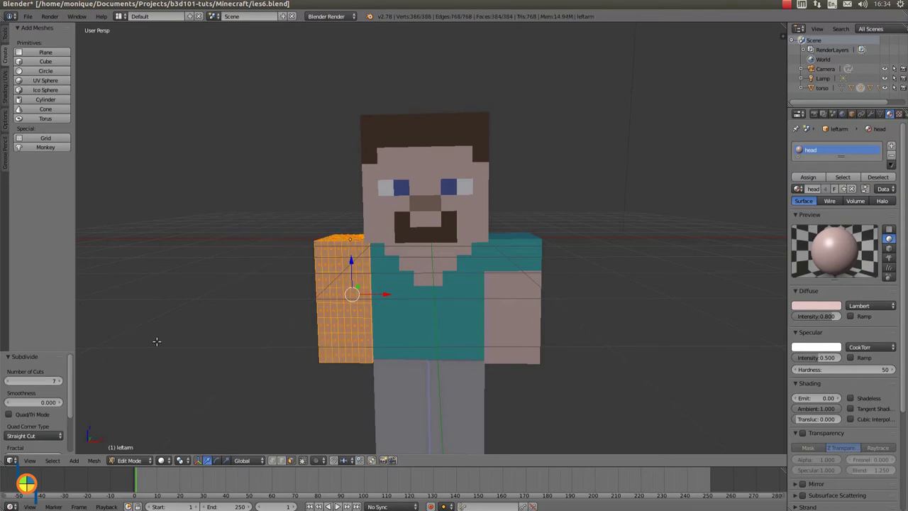
middle_click_drag(157, 341, 186, 343)
Deselect all and box-select the strip of faces along the left arm's top
key("a")
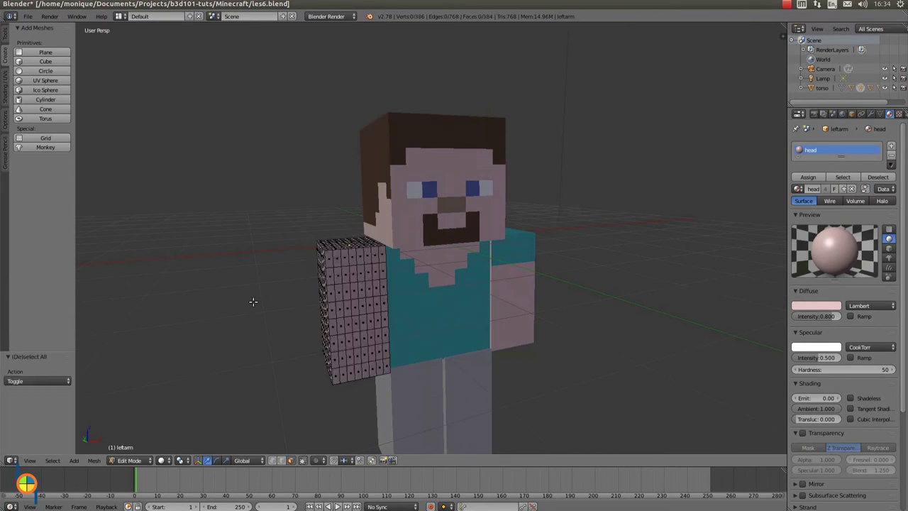
middle_click_drag(280, 304, 279, 324)
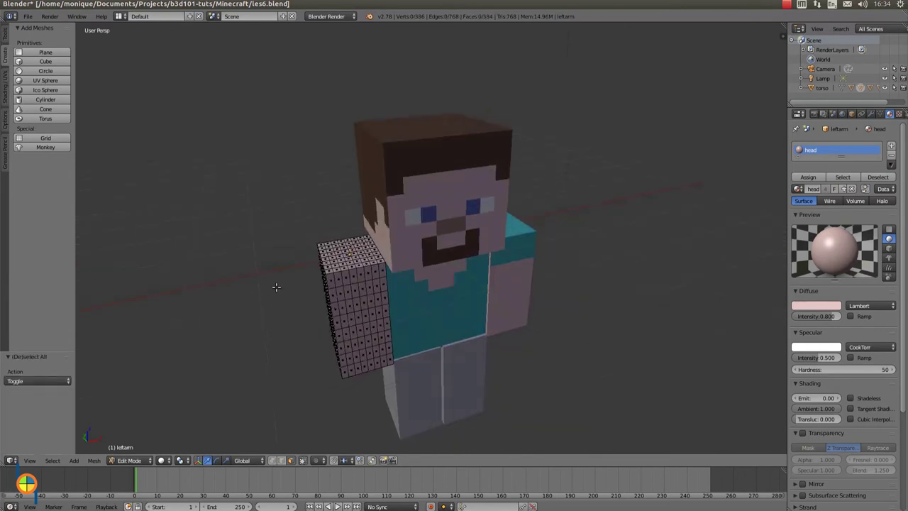
scroll(274, 283, "up", 1)
key("b")
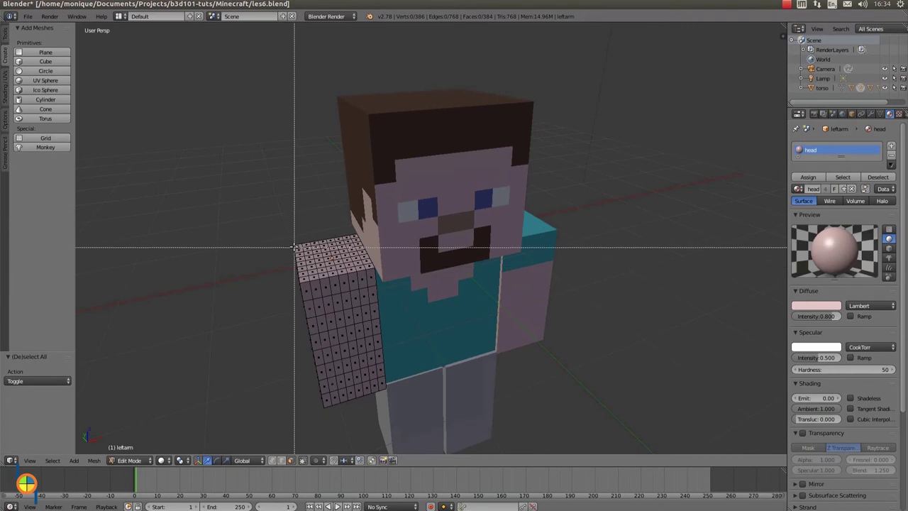
mouse_move(291, 241)
left_mouse_down()
mouse_move(314, 244)
mouse_move(362, 276)
left_mouse_up()
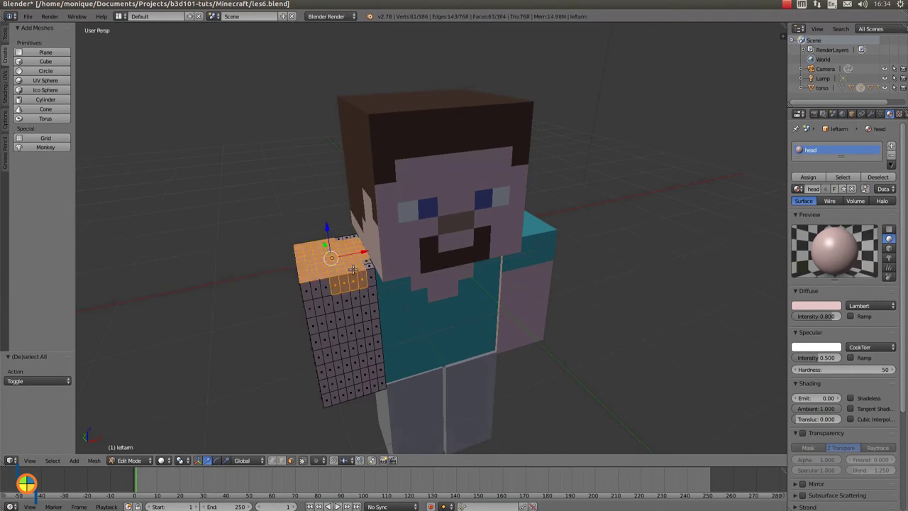
key("b")
left_click_drag(373, 301, 301, 291)
Add the upper front and outer-side face rows to the sleeve selection
middle_click_drag(277, 304, 336, 287)
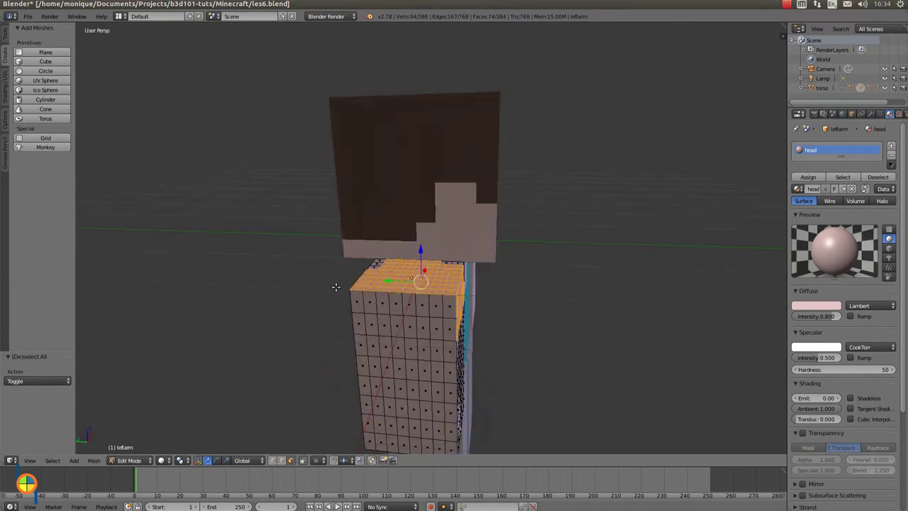
key("b")
left_click_drag(456, 341, 346, 287)
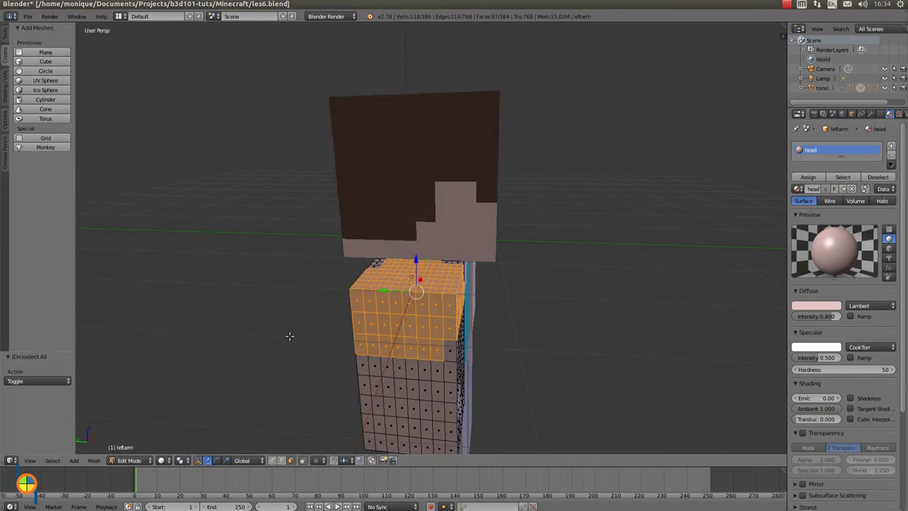
middle_click_drag(290, 336, 382, 342)
key("b")
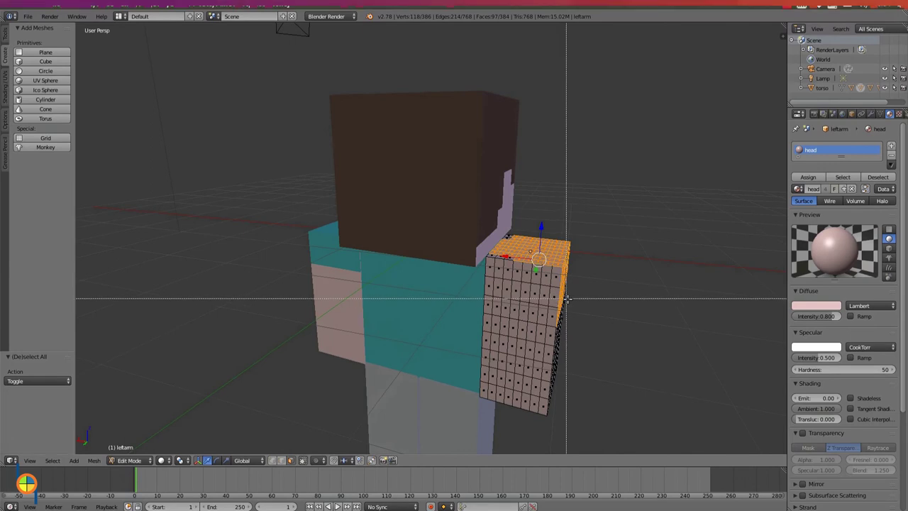
left_click_drag(559, 306, 491, 256)
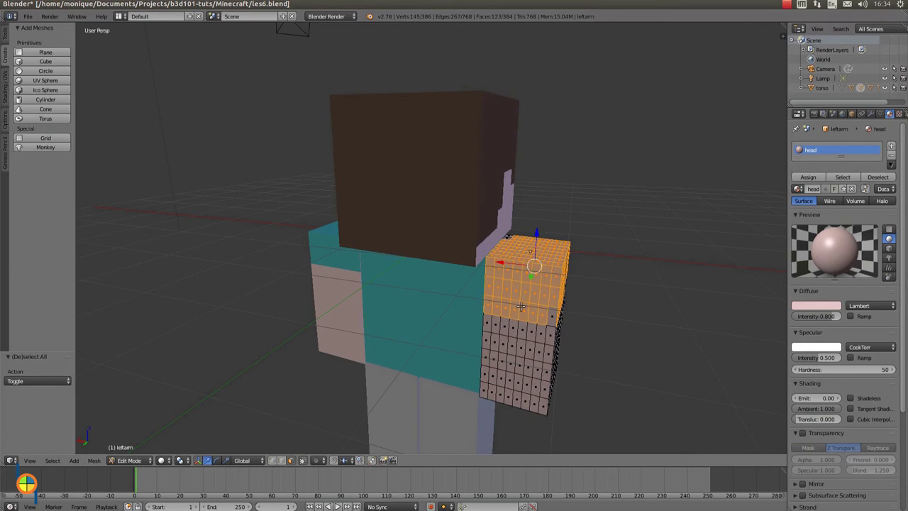
middle_click_drag(491, 306, 525, 312)
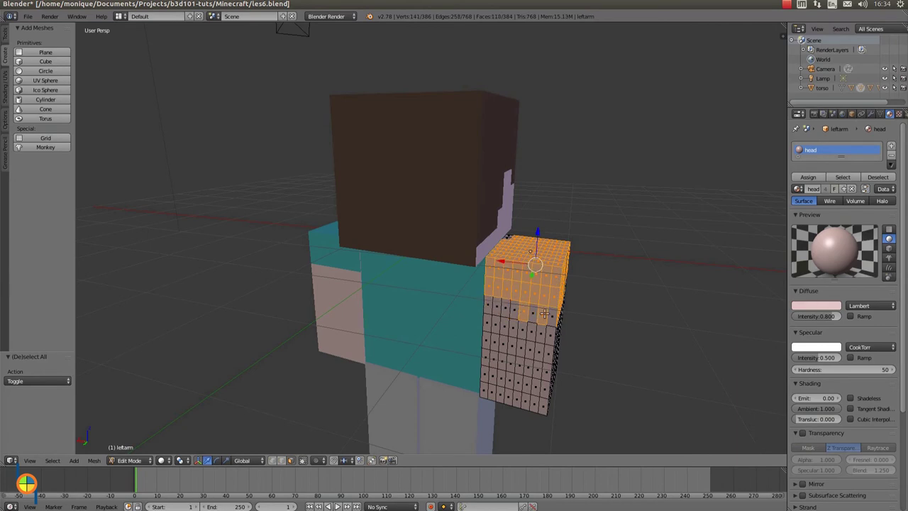
Trim the lower selected row by deselecting individual faces at its left and right
middle_click_drag(525, 313, 486, 332)
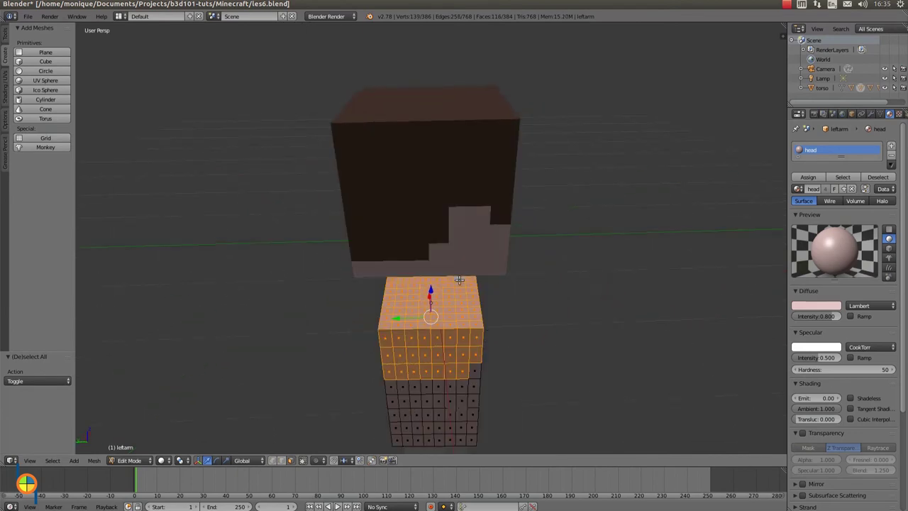
right_click(451, 373, "shift")
right_click(451, 373, "shift")
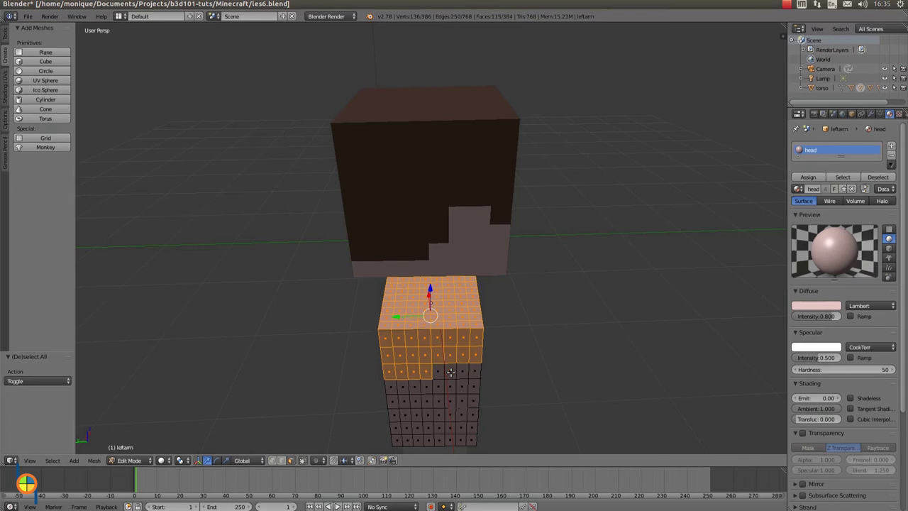
right_click(427, 372, "shift")
right_click(408, 372, "shift")
right_click(397, 372, "shift")
right_click(389, 372, "shift")
mouse_move(406, 370)
middle_mouse_down()
mouse_move(331, 371)
mouse_move(399, 324)
mouse_move(305, 298)
middle_mouse_up()
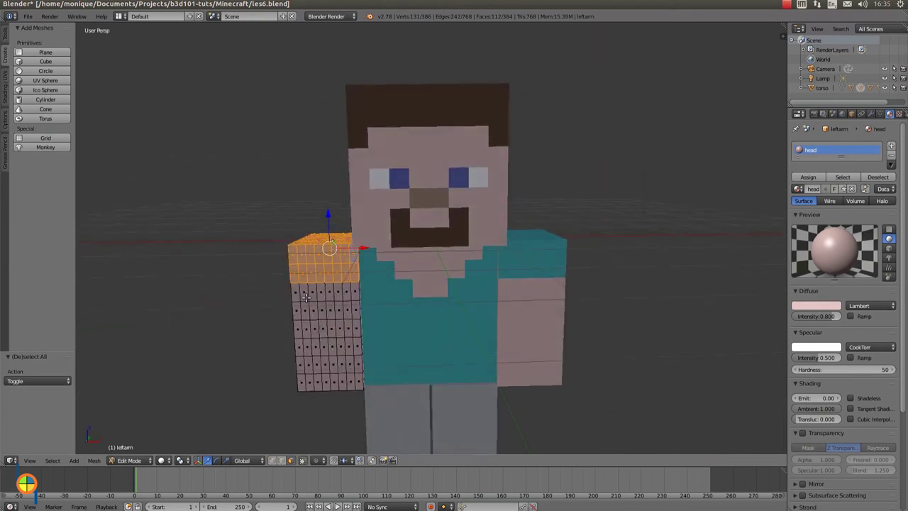
Add a torso-blue material slot to leftarm and assign it to the selected shoulder faces
left_click(891, 149)
left_click(799, 211)
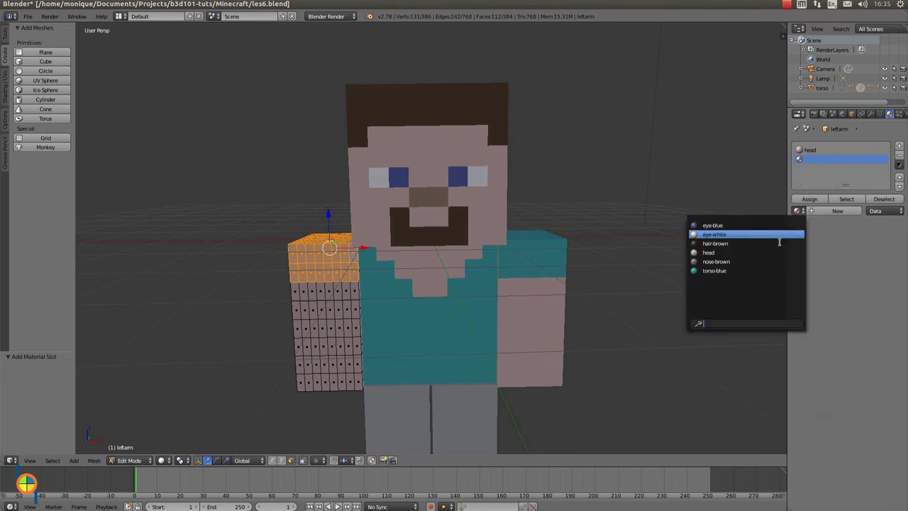
left_click(773, 270)
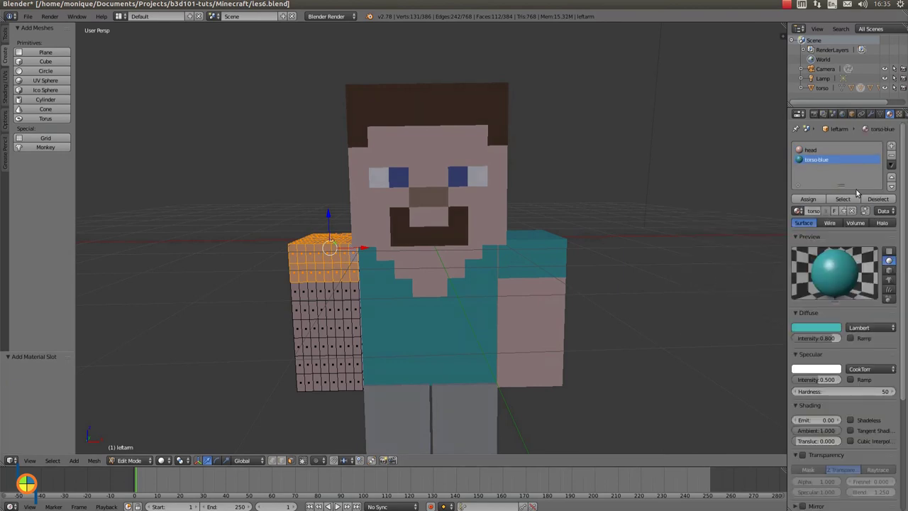
left_click(806, 200)
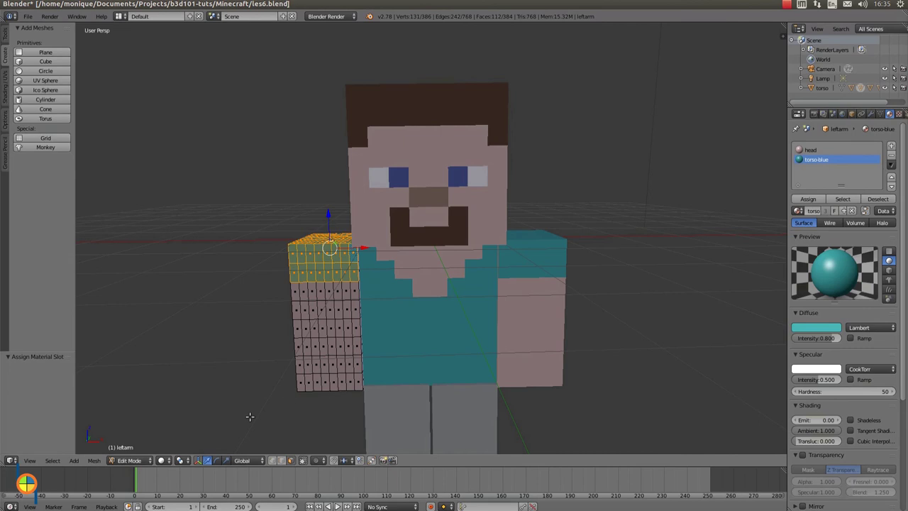
left_click(131, 459)
left_click(135, 395)
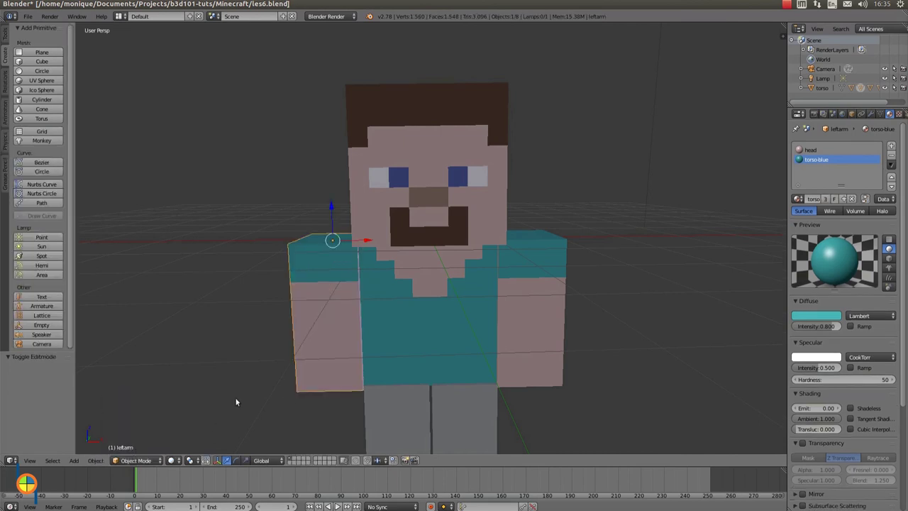
mouse_move(241, 390)
middle_mouse_down()
mouse_move(308, 425)
mouse_move(382, 377)
mouse_move(246, 395)
middle_mouse_up()
scroll(523, 342, "down", 2)
mouse_move(523, 341)
middle_mouse_down()
mouse_move(455, 350)
mouse_move(510, 346)
middle_mouse_up()
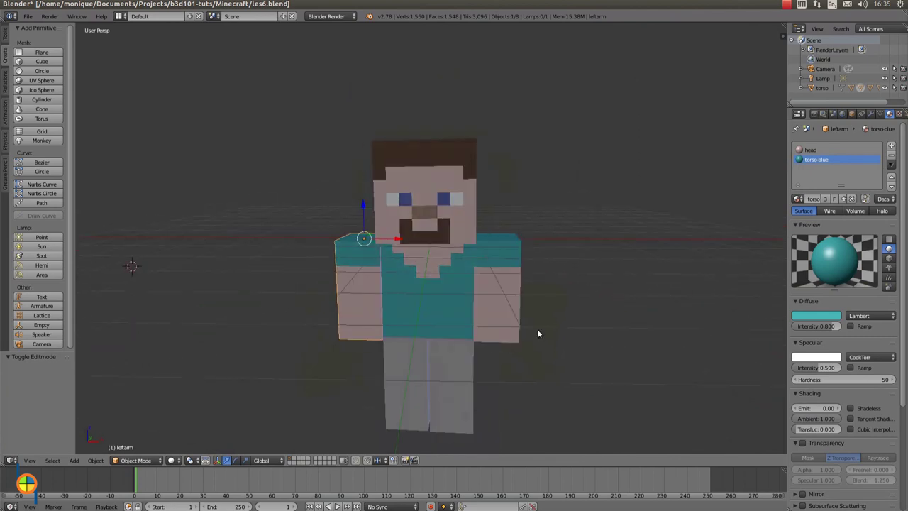
left_click(27, 16)
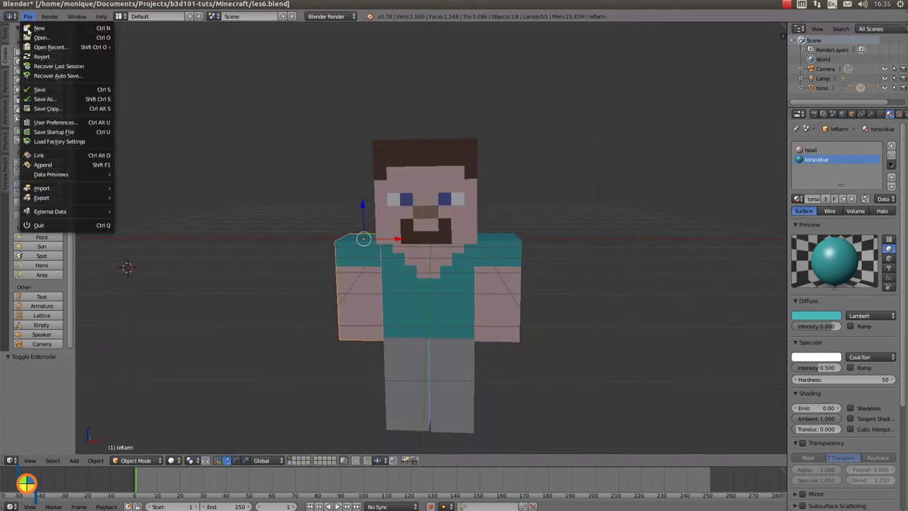